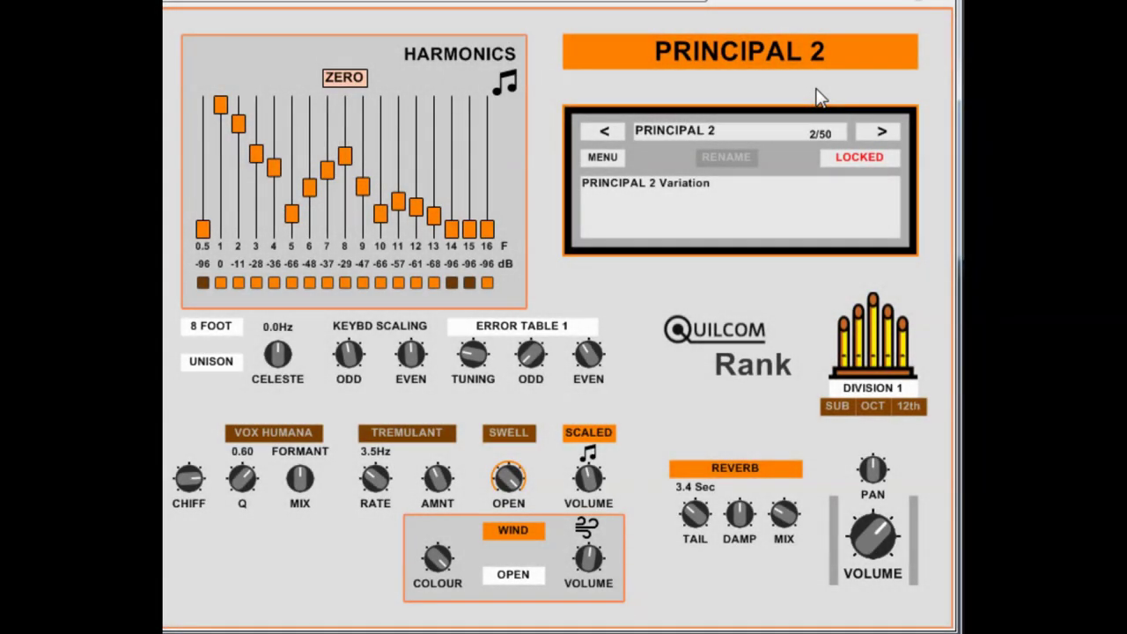
- Browse the preset list and load the PRINCIPAL 3 preset
click(778, 136)
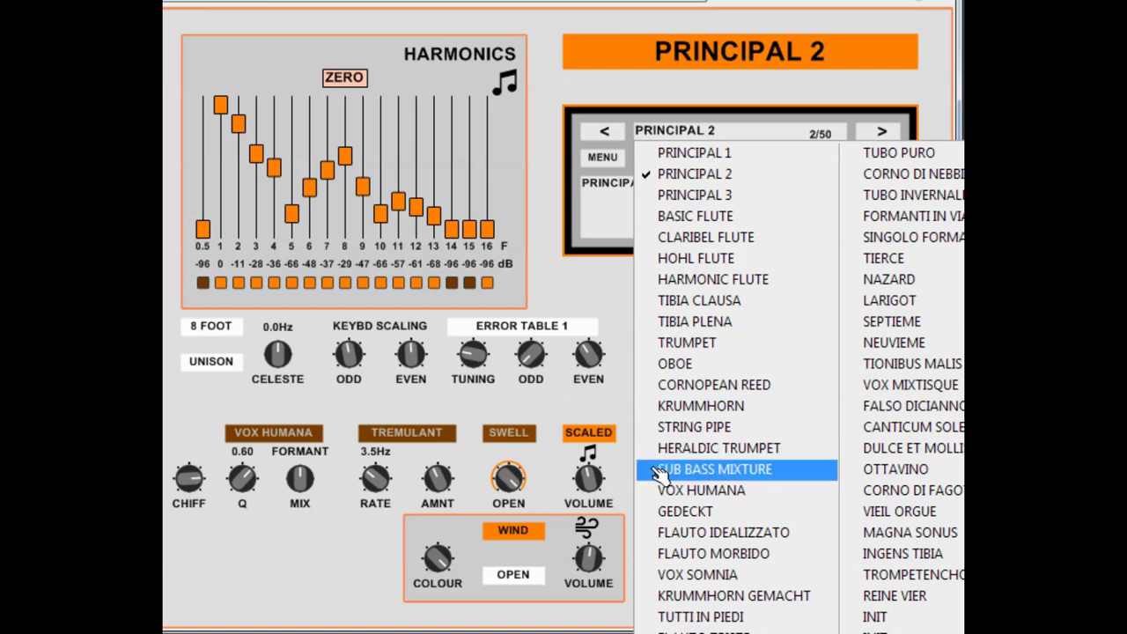
click(863, 97)
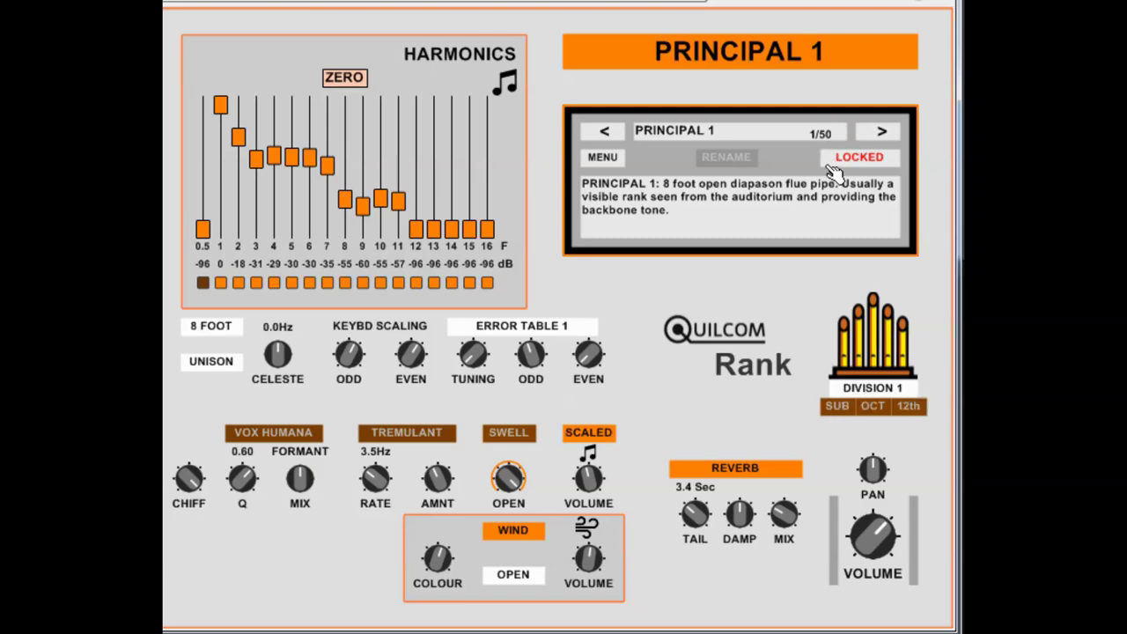
click(806, 133)
click(763, 194)
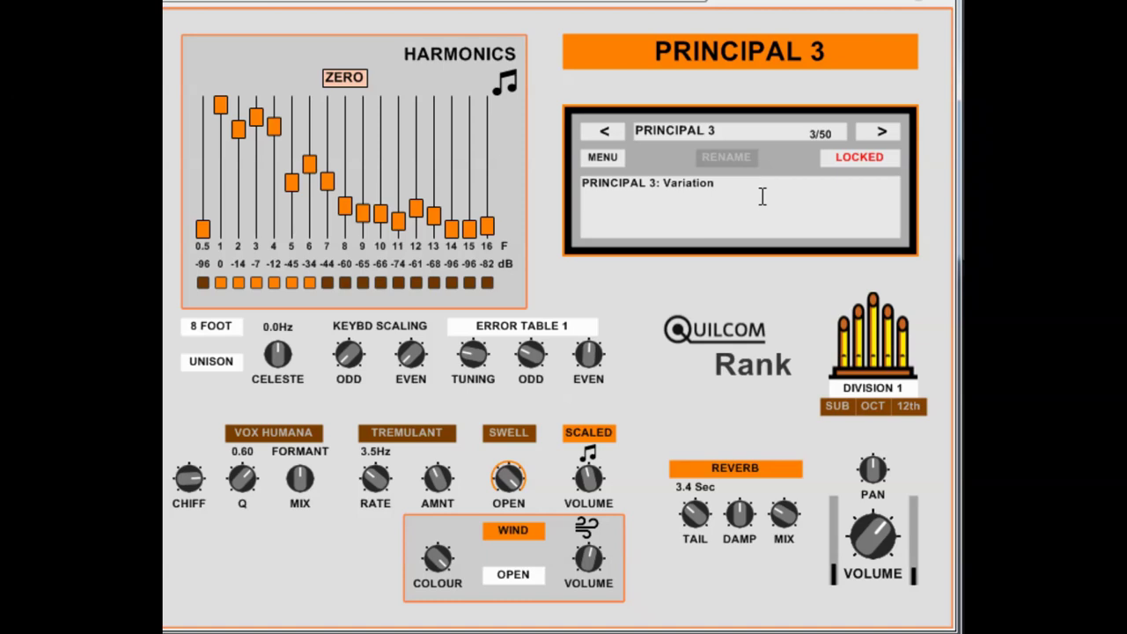
- Turn on the SUB, OCT and 12th couplers for Division 1 and centre the pan
click(843, 409)
click(878, 407)
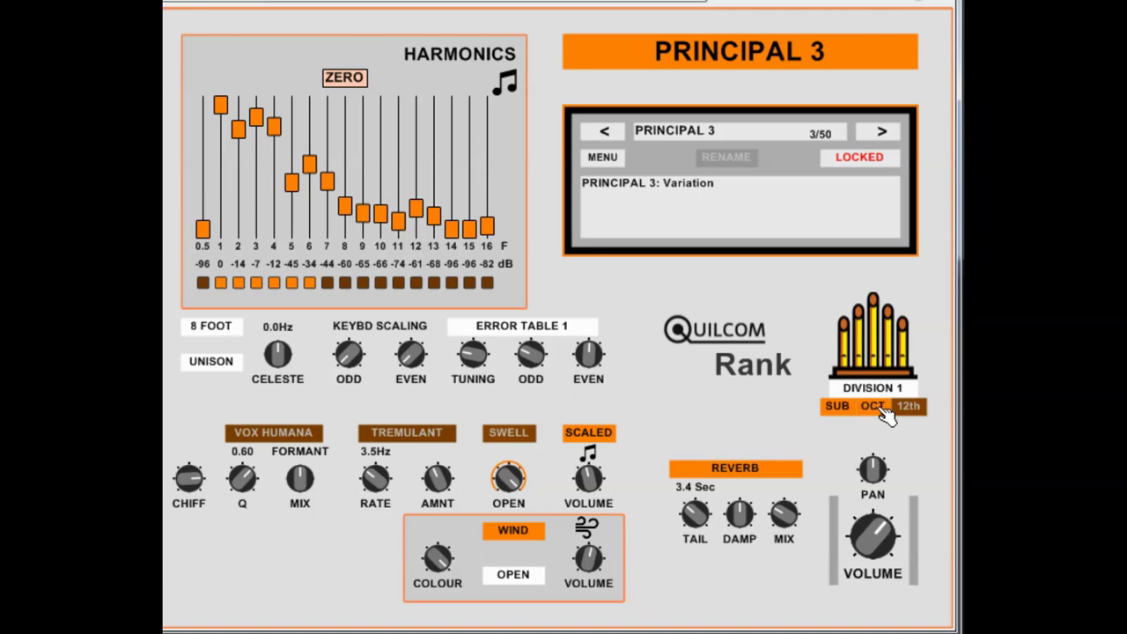
click(912, 408)
click(912, 396)
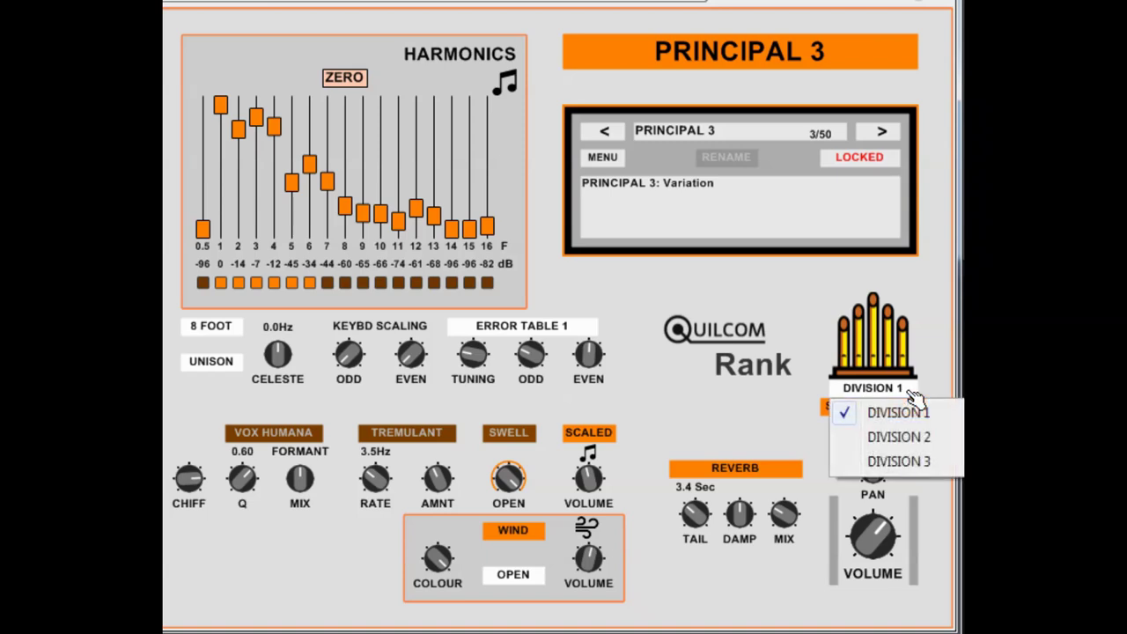
click(727, 432)
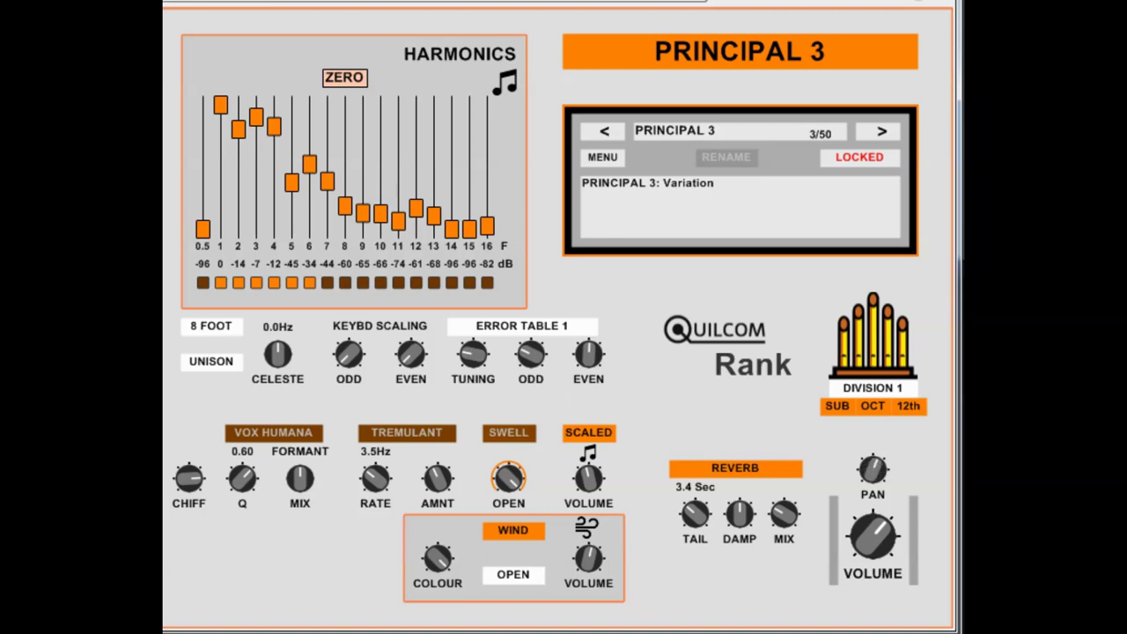
drag(873, 469, 873, 465)
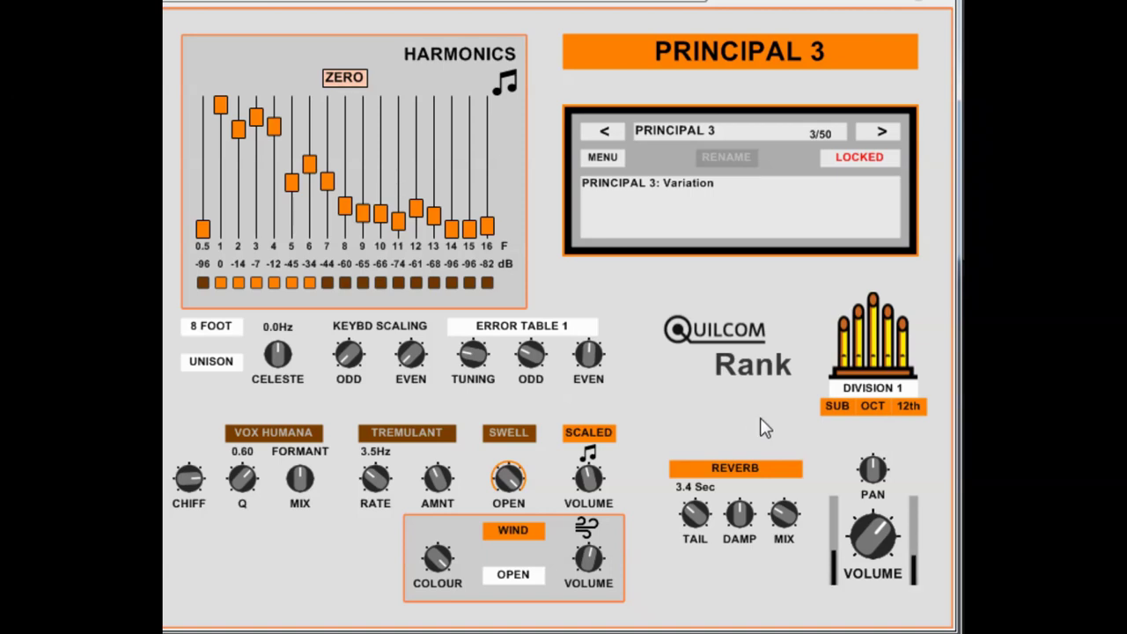
- Assign the rank to Division 2, switch it to Division 3, and return it to Division 1
click(881, 393)
click(899, 436)
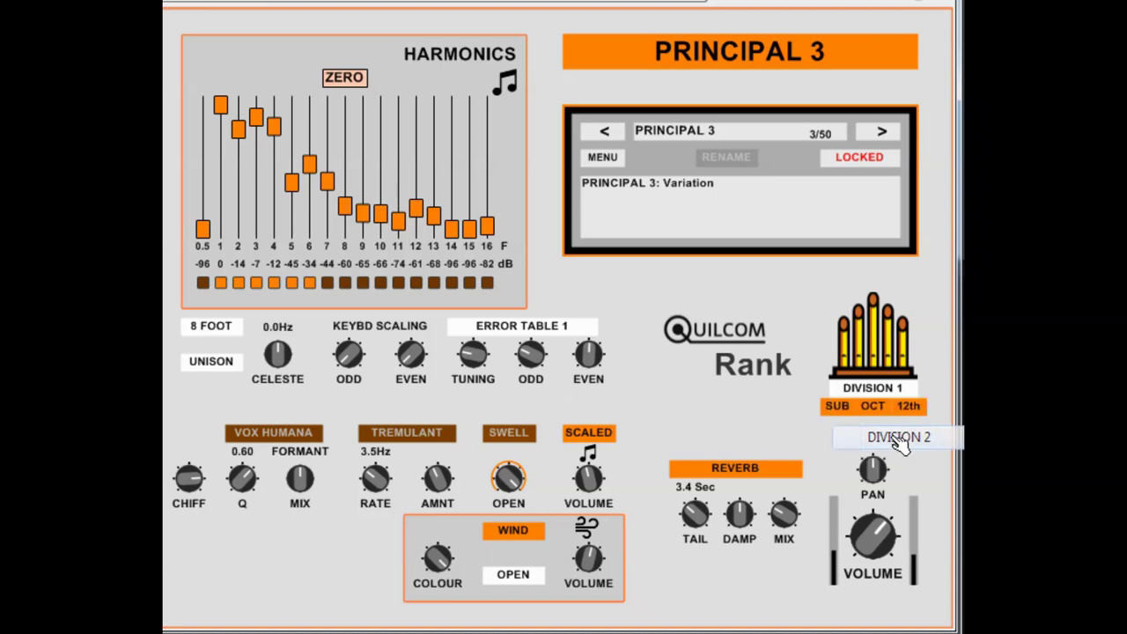
click(905, 394)
click(898, 461)
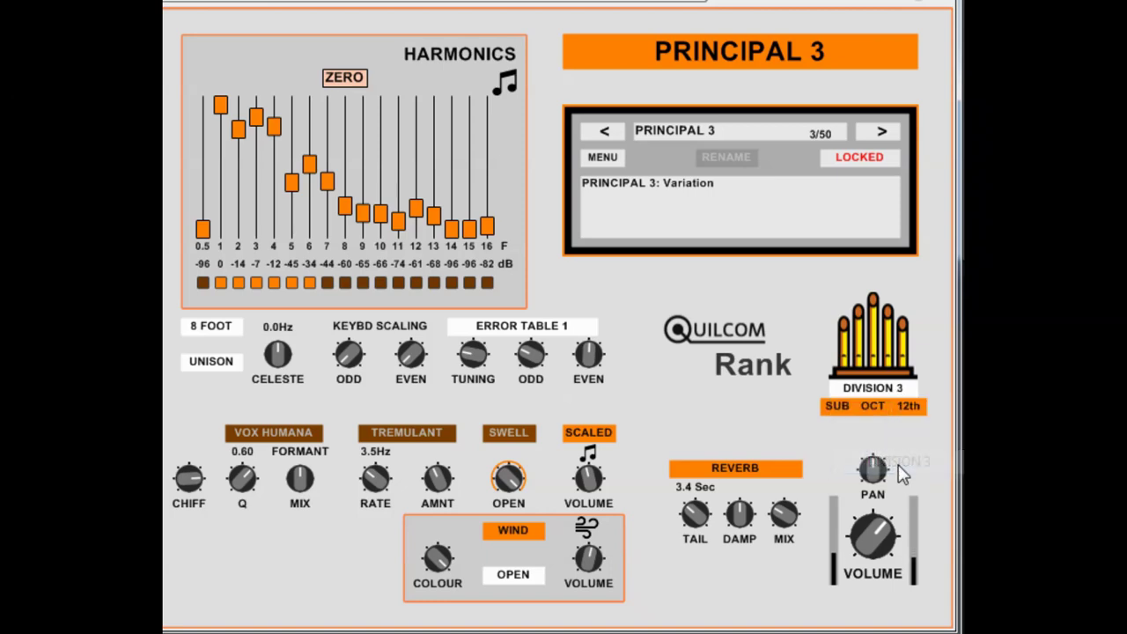
click(907, 393)
click(898, 412)
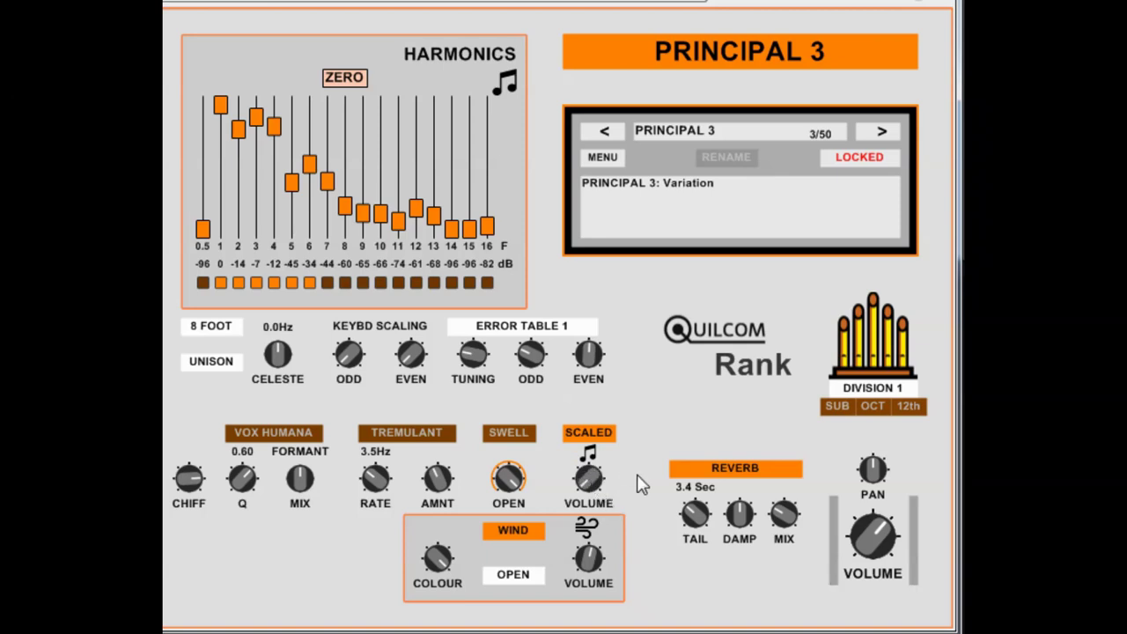
- Raise the wind volume to maximum, reduce the wind colour, and leave the wind type on OPEN
mouse_move(598, 568)
mouse_down()
mouse_move(599, 586)
mouse_move(589, 563)
mouse_up()
mouse_move(440, 568)
mouse_down()
mouse_move(440, 551)
mouse_move(428, 573)
mouse_move(443, 555)
mouse_up()
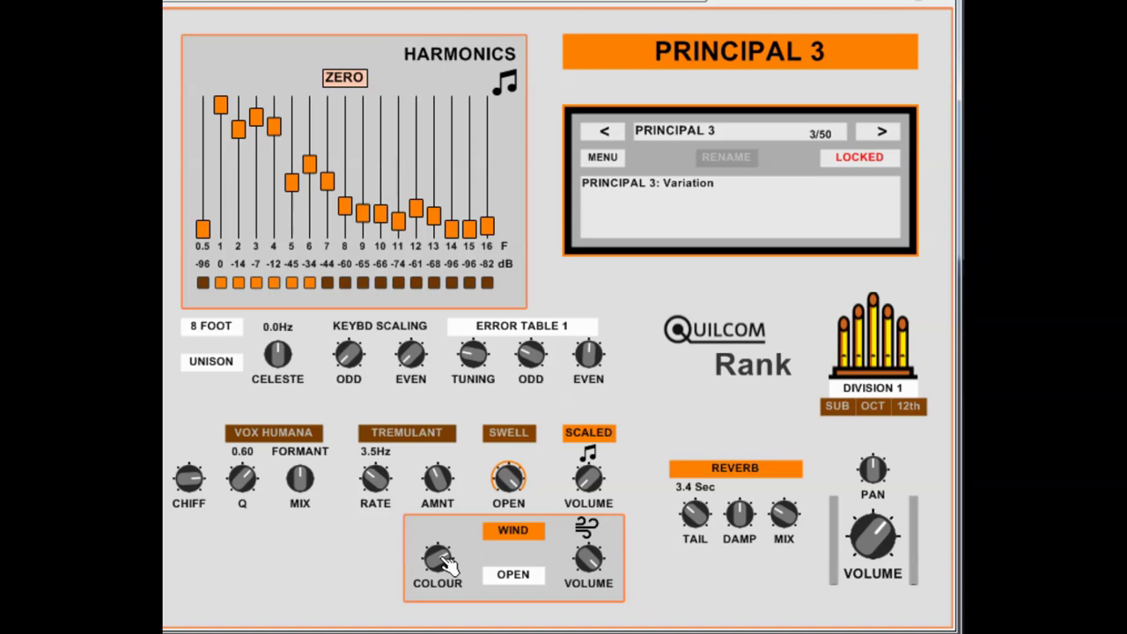
click(522, 578)
click(526, 576)
- Switch the wind noise off and on several times to compare the sound with and without it
click(519, 533)
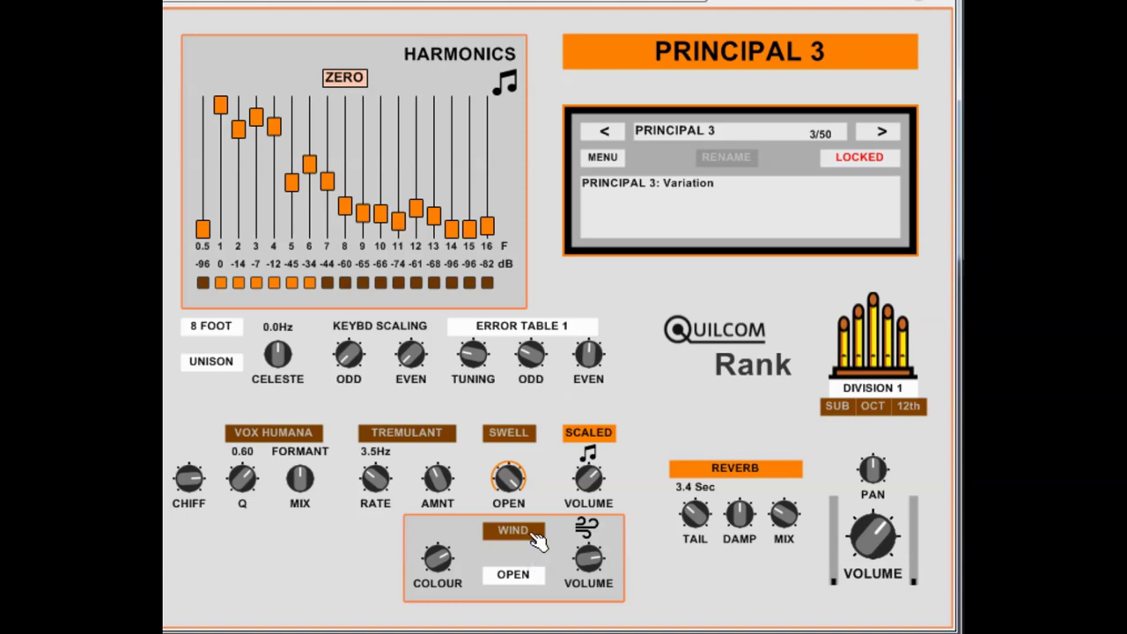
click(530, 533)
click(533, 536)
click(534, 535)
click(532, 535)
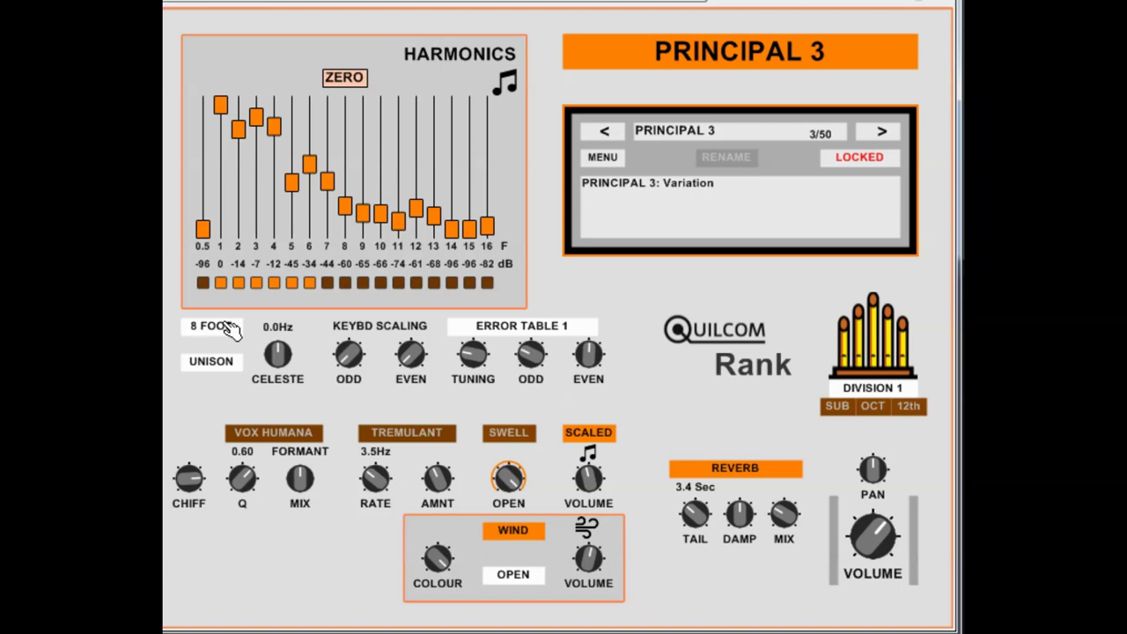
- Cycle the rank's pitch through 16, 32, 4 and 2 foot, restore 8 foot, and view the UNISON options
click(231, 329)
click(267, 375)
click(227, 327)
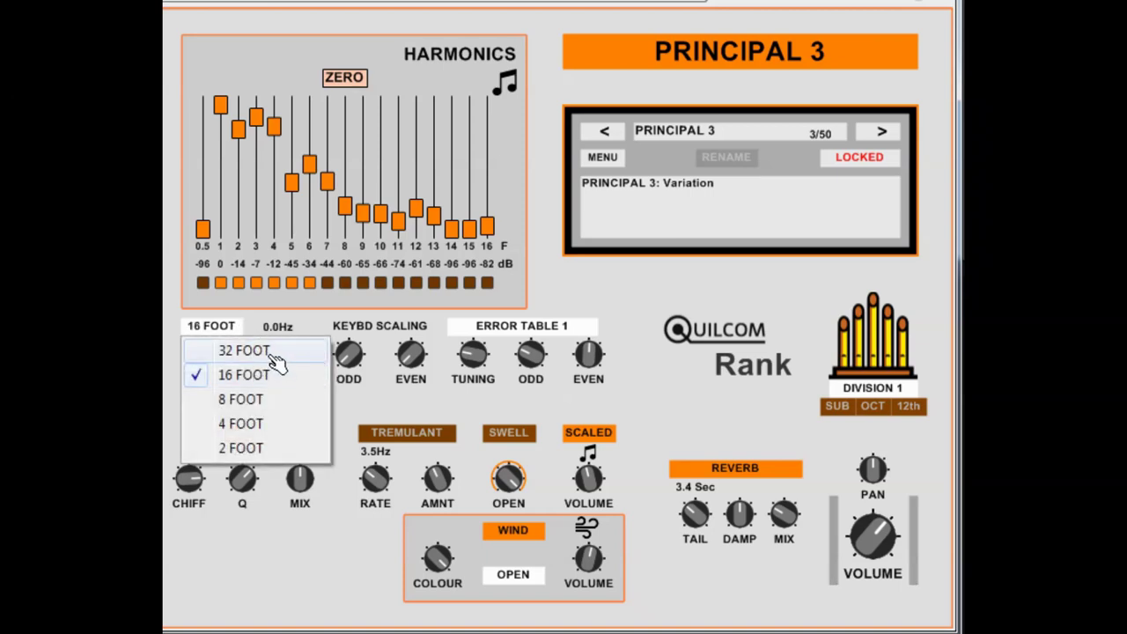
click(273, 351)
click(236, 331)
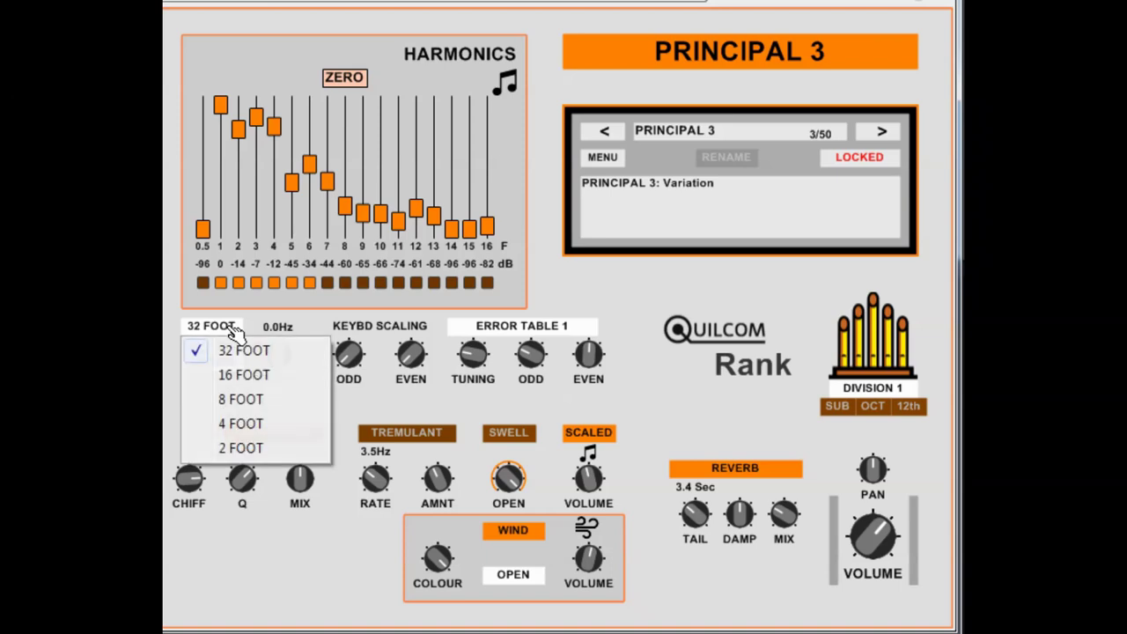
click(239, 424)
click(231, 329)
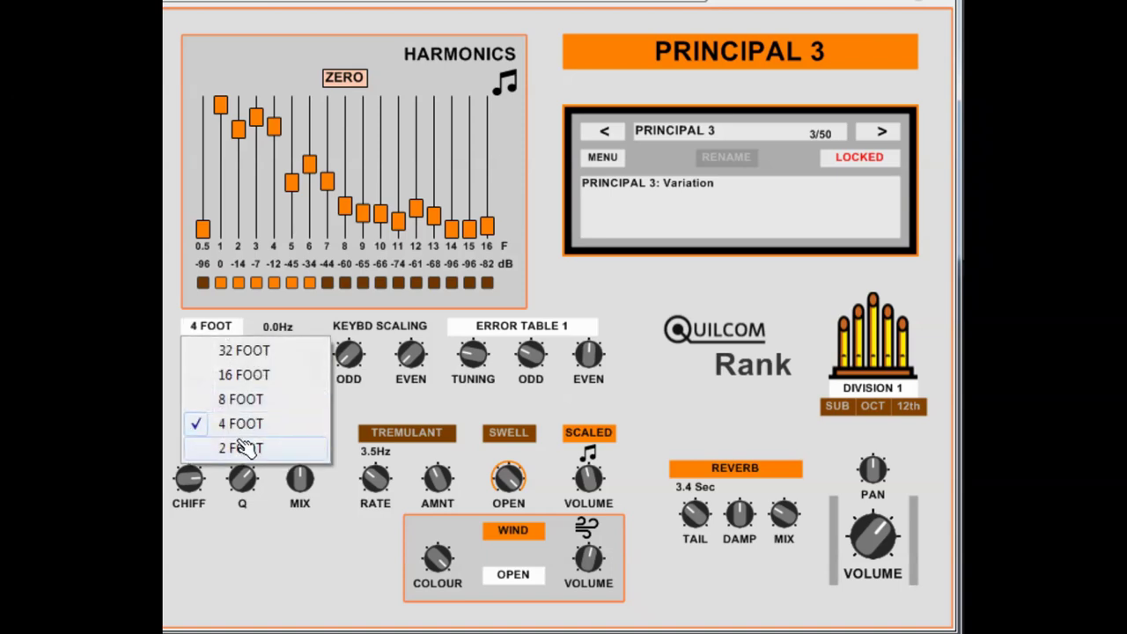
click(243, 448)
click(231, 327)
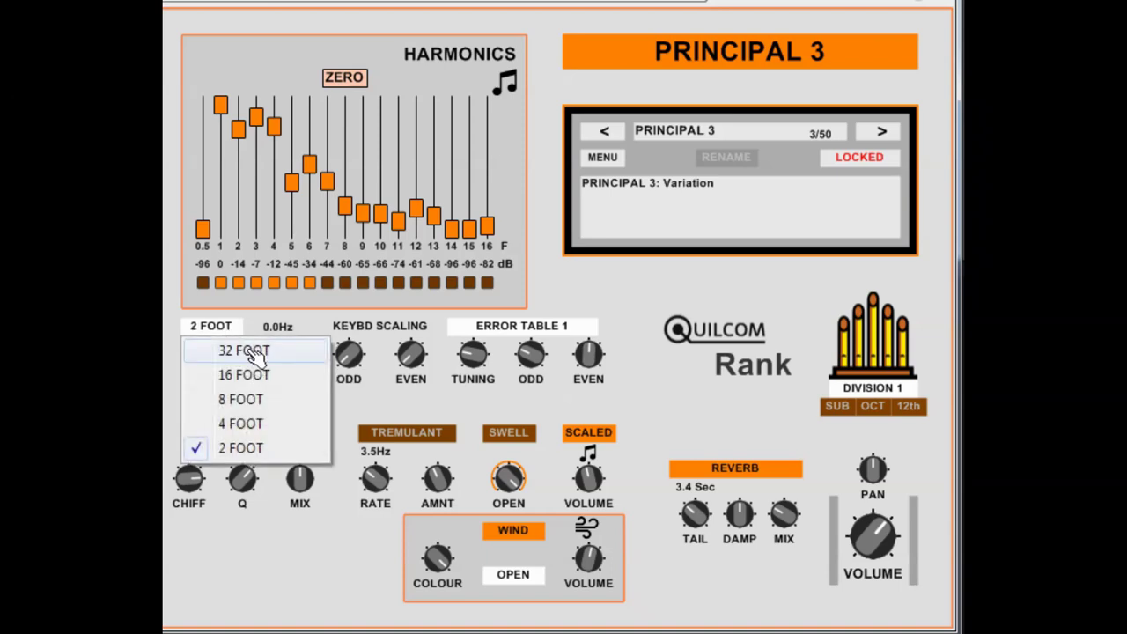
click(243, 399)
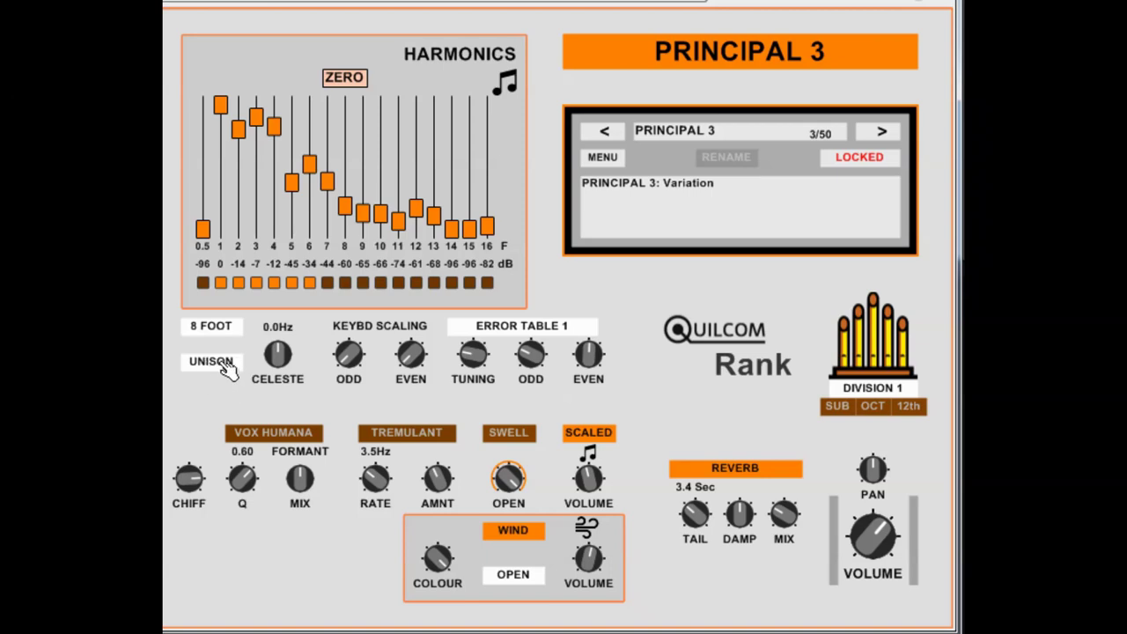
click(212, 361)
click(220, 368)
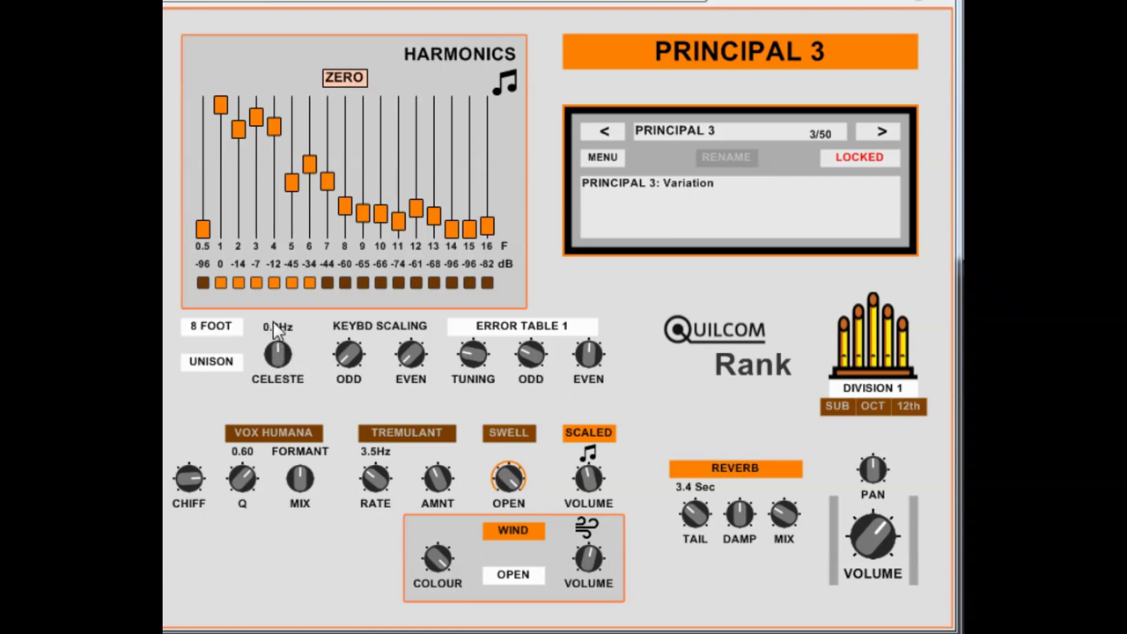
- Try the Celeste detune around 0.0 Hz and adjust the odd-harmonic keyboard scaling
mouse_move(266, 337)
mouse_down()
mouse_move(267, 319)
mouse_move(267, 356)
mouse_move(267, 338)
mouse_up()
mouse_move(279, 355)
mouse_down()
mouse_move(278, 335)
mouse_move(278, 365)
mouse_move(286, 359)
mouse_up()
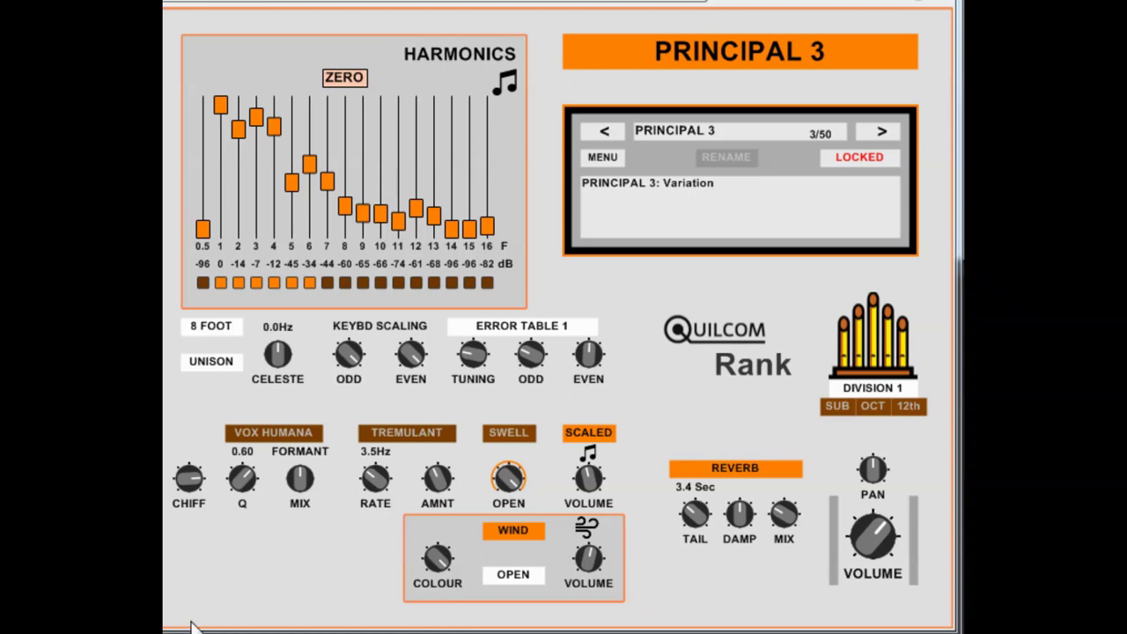
drag(357, 363, 391, 343)
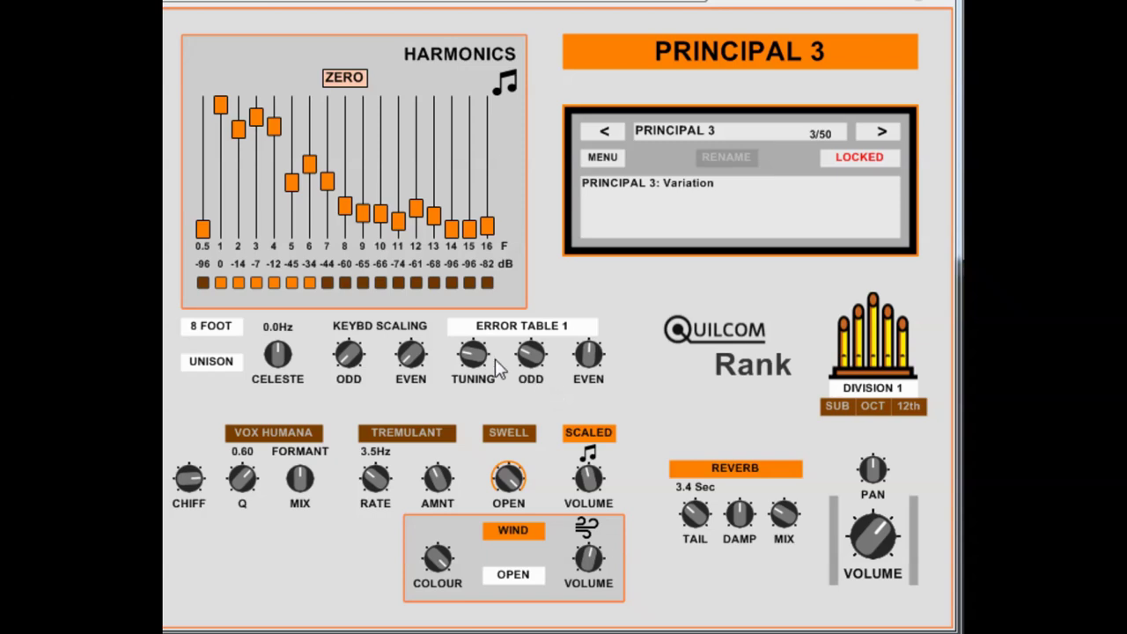
- Examine the available error table options while keeping ERROR TABLE 1 selected
click(568, 328)
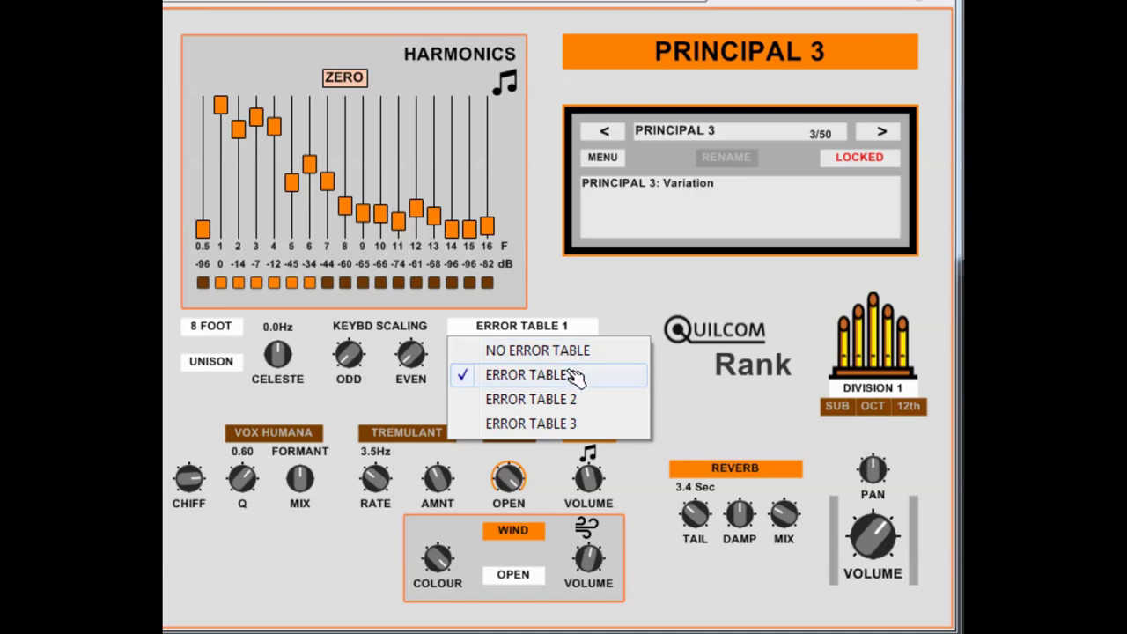
click(597, 304)
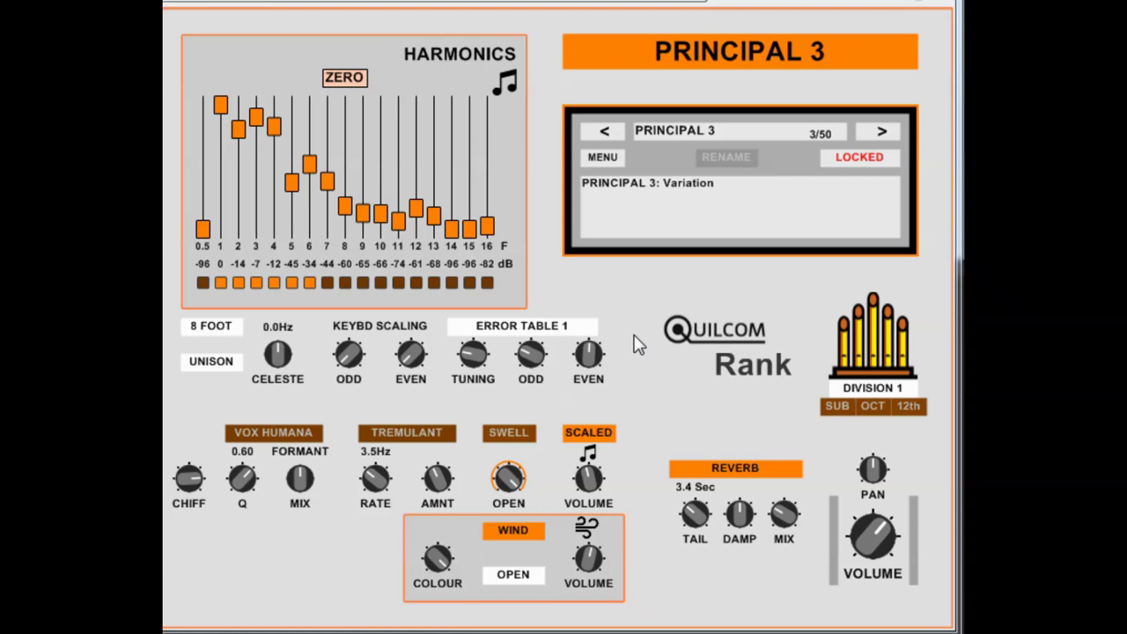
click(587, 326)
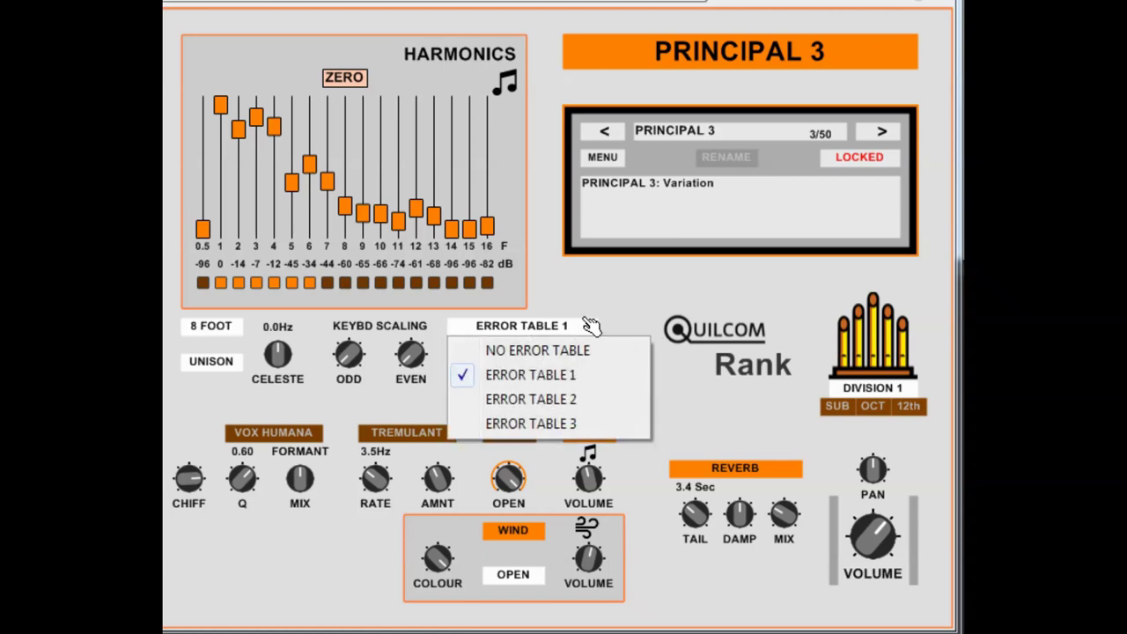
click(608, 298)
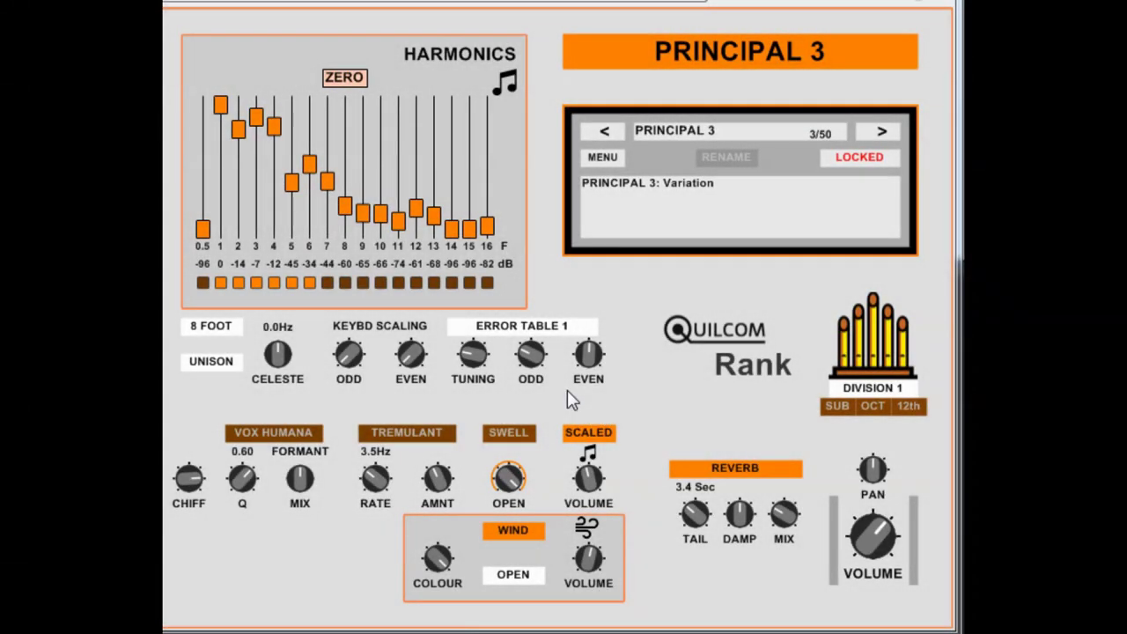
- Turn the even-harmonic error to minimum and vary the tuning error between its extremes, ending at a moderate amount
drag(588, 354, 588, 366)
drag(496, 368, 473, 352)
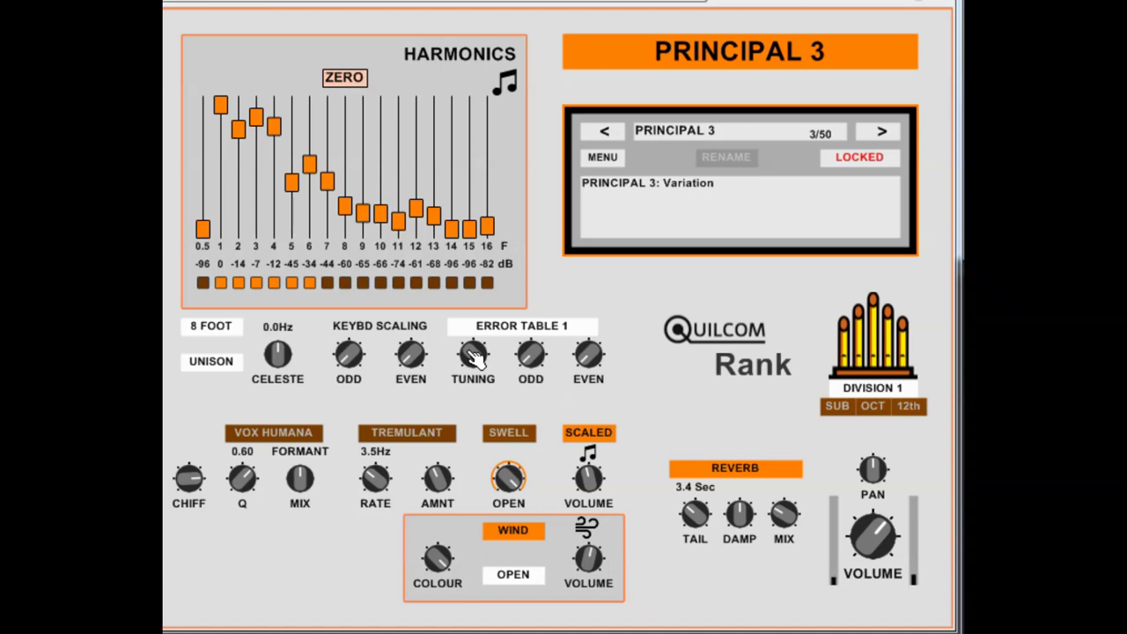
drag(476, 356, 475, 357)
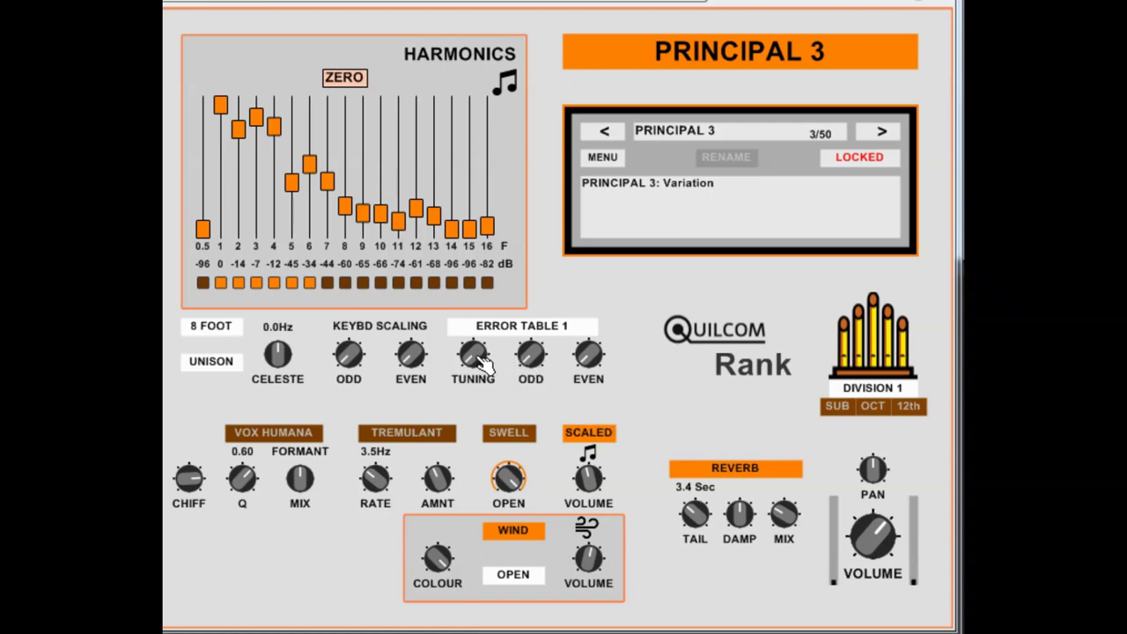
drag(473, 354, 481, 356)
drag(480, 363, 480, 355)
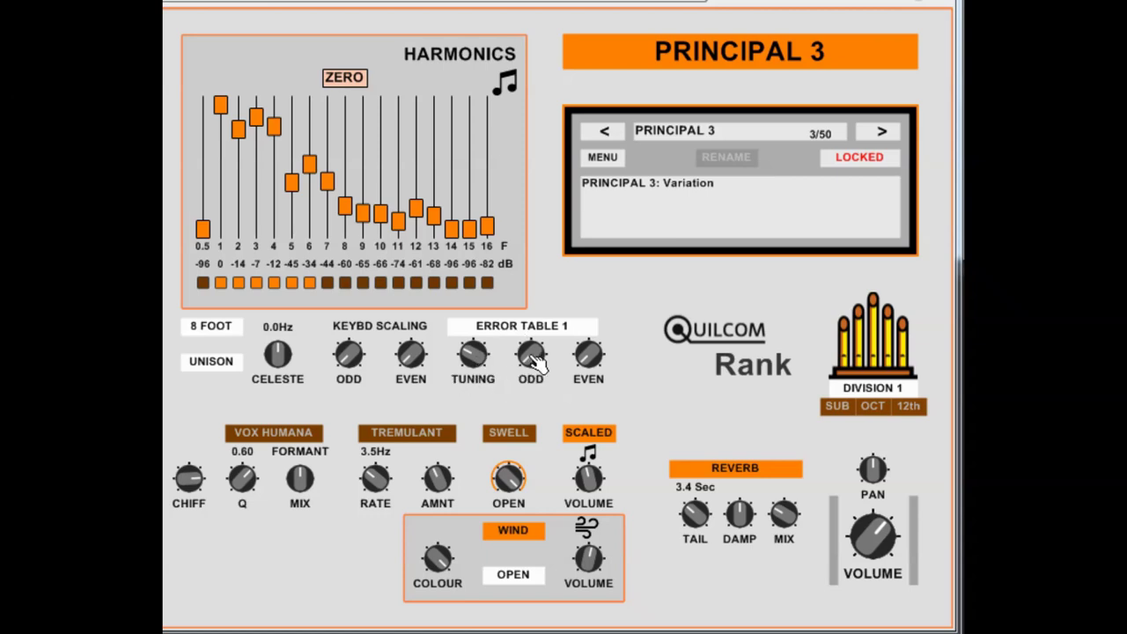
- Raise the odd and even error amounts and turn on the SUB, OCT and 12th couplers
drag(531, 355, 531, 345)
drag(603, 358, 602, 346)
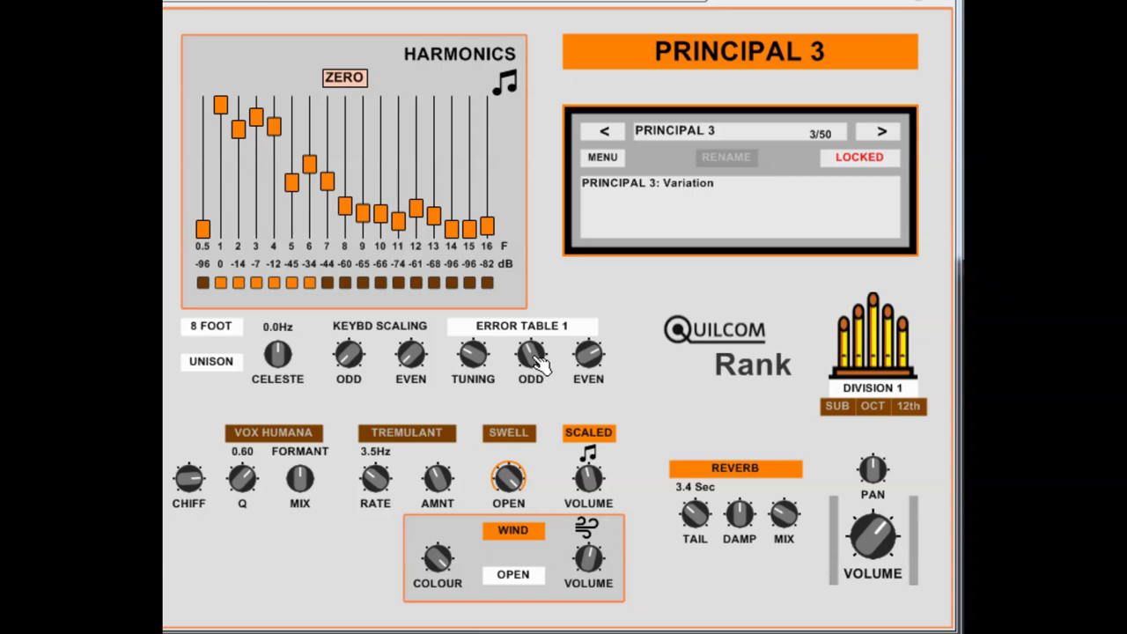
click(832, 407)
click(881, 407)
click(909, 407)
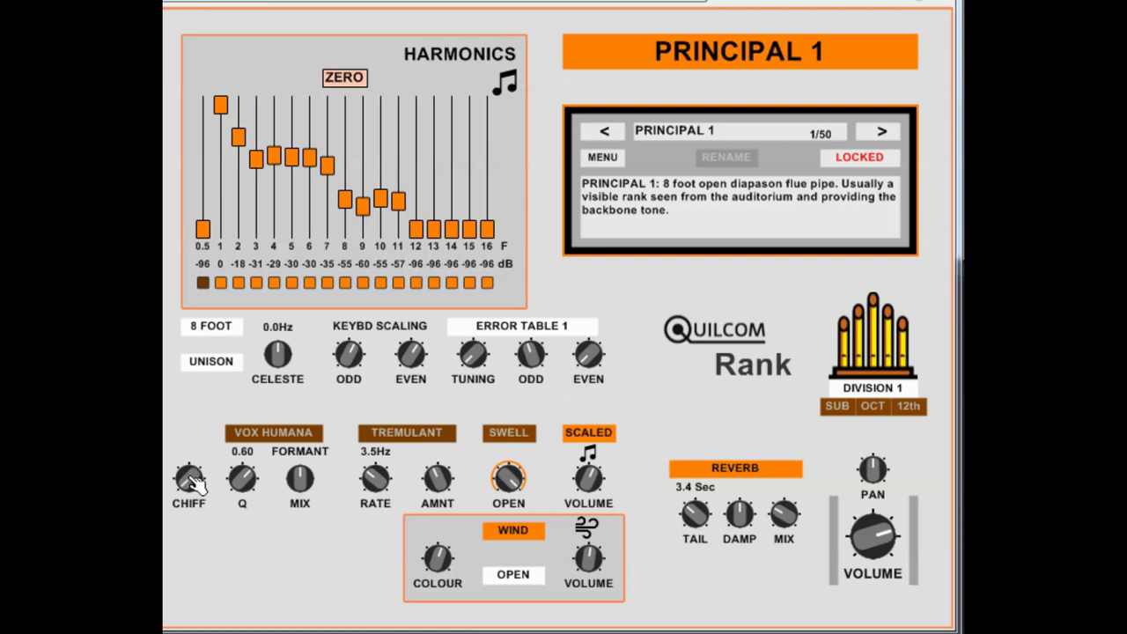
- Turn the chiff down to minimum and enable the Vox Humana effect
drag(195, 485, 195, 491)
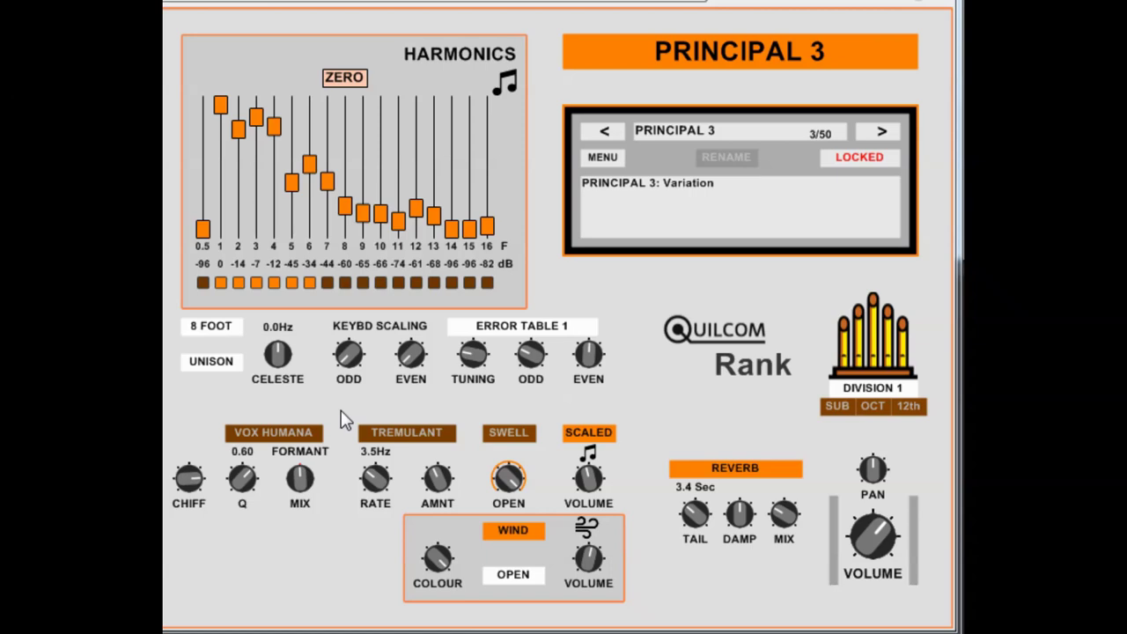
click(298, 435)
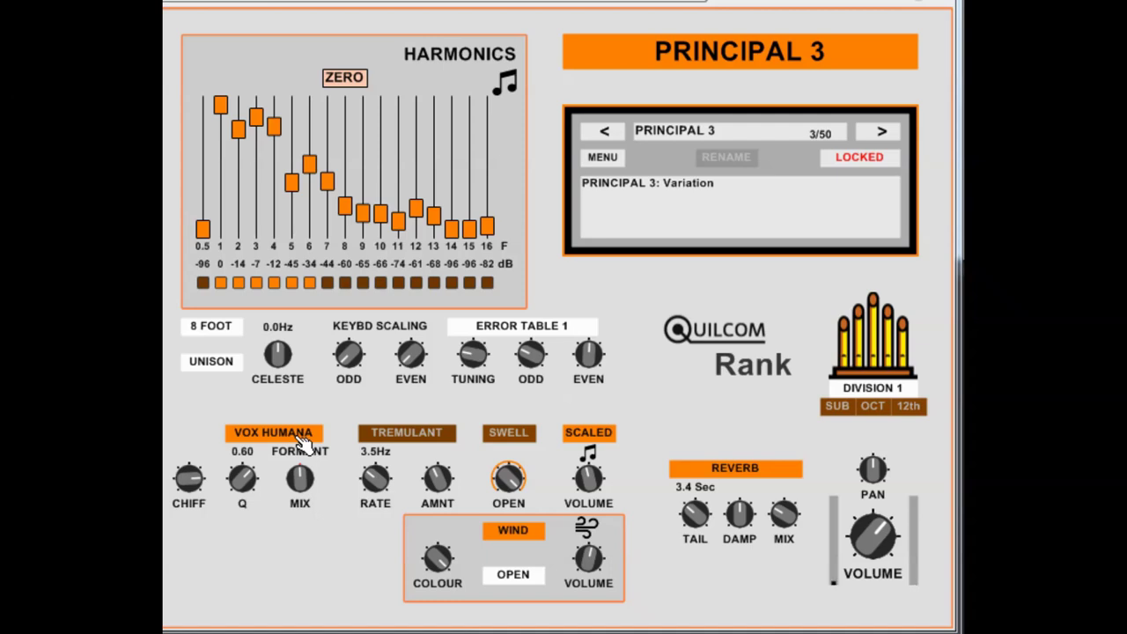
- Turn on the SUB, OCT and 12th couplers with Vox Humana active, and turn all three off again
click(833, 407)
click(872, 408)
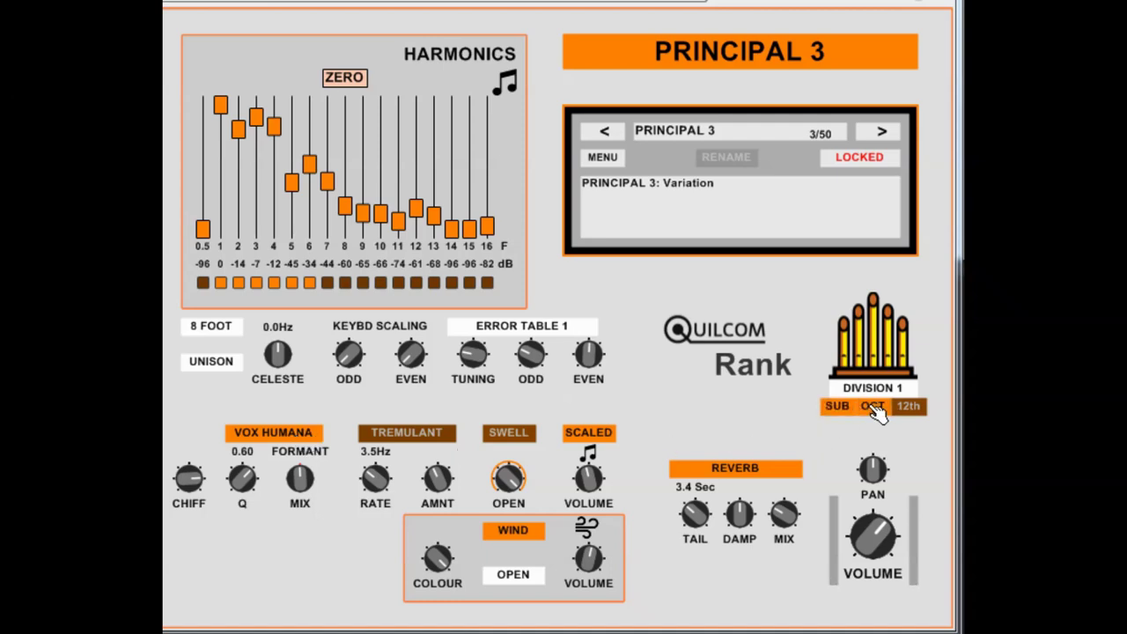
click(909, 411)
click(928, 414)
click(881, 409)
click(833, 410)
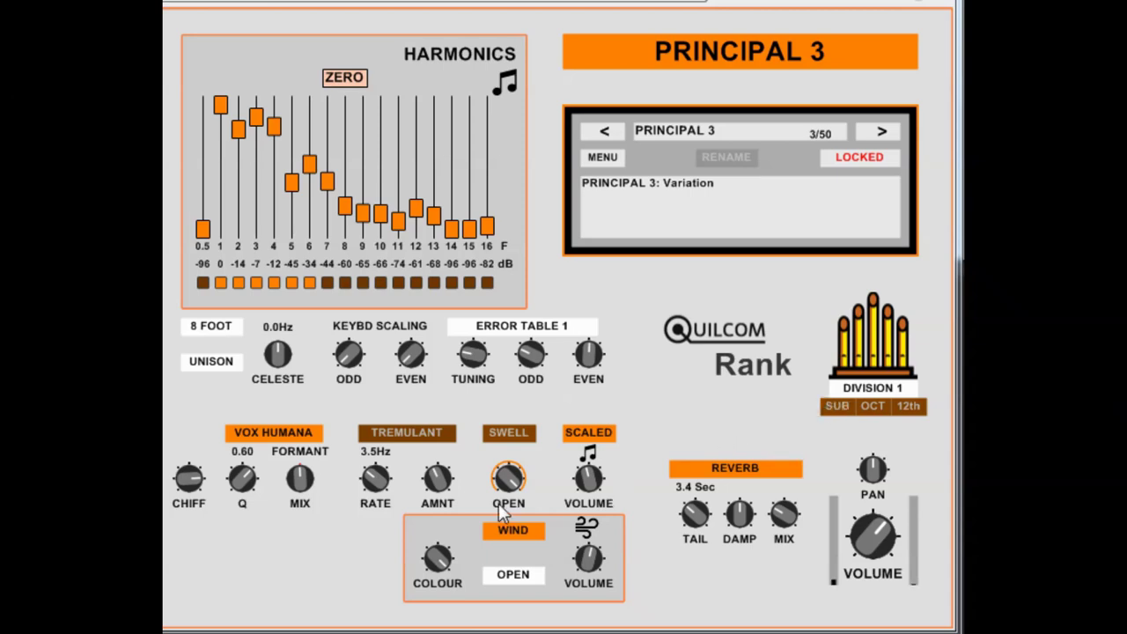
- Lower the Vox Humana formant mix and switch on the tremulant
drag(305, 484, 328, 527)
click(428, 439)
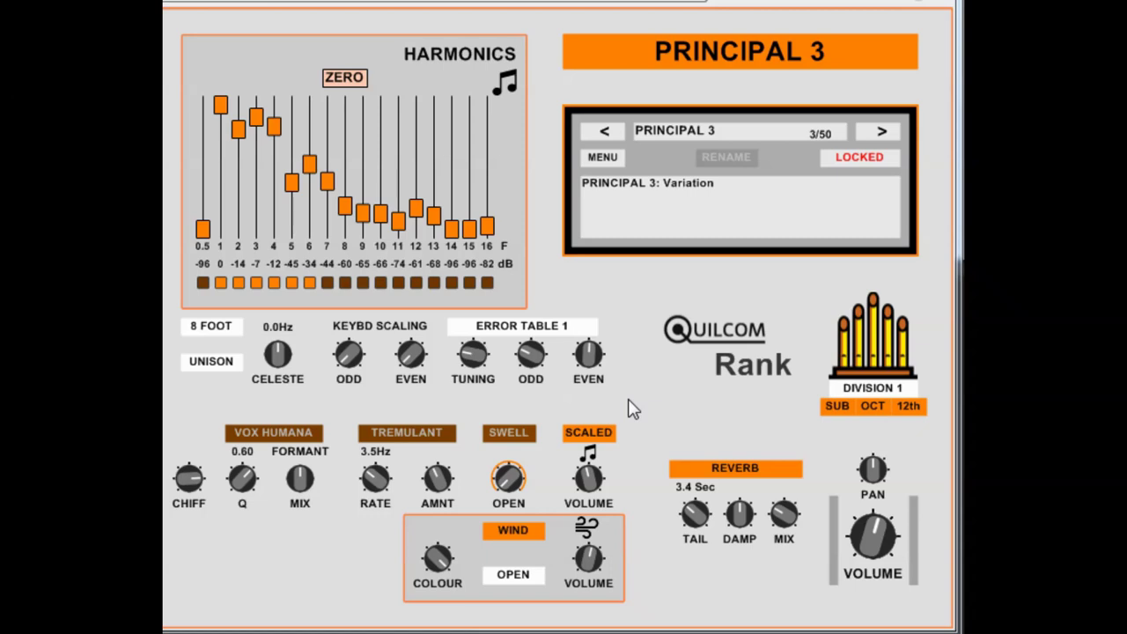
- Turn on the swell, adjust its OPEN amount, and turn the swell off again
click(527, 439)
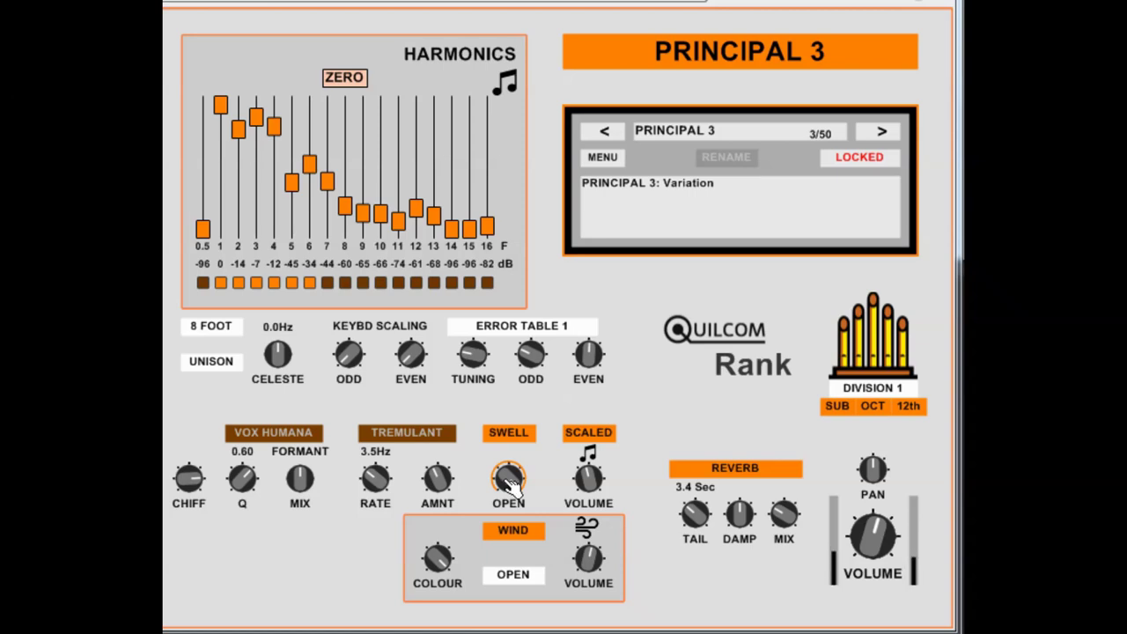
mouse_move(511, 483)
mouse_down()
mouse_move(511, 462)
mouse_move(526, 490)
mouse_up()
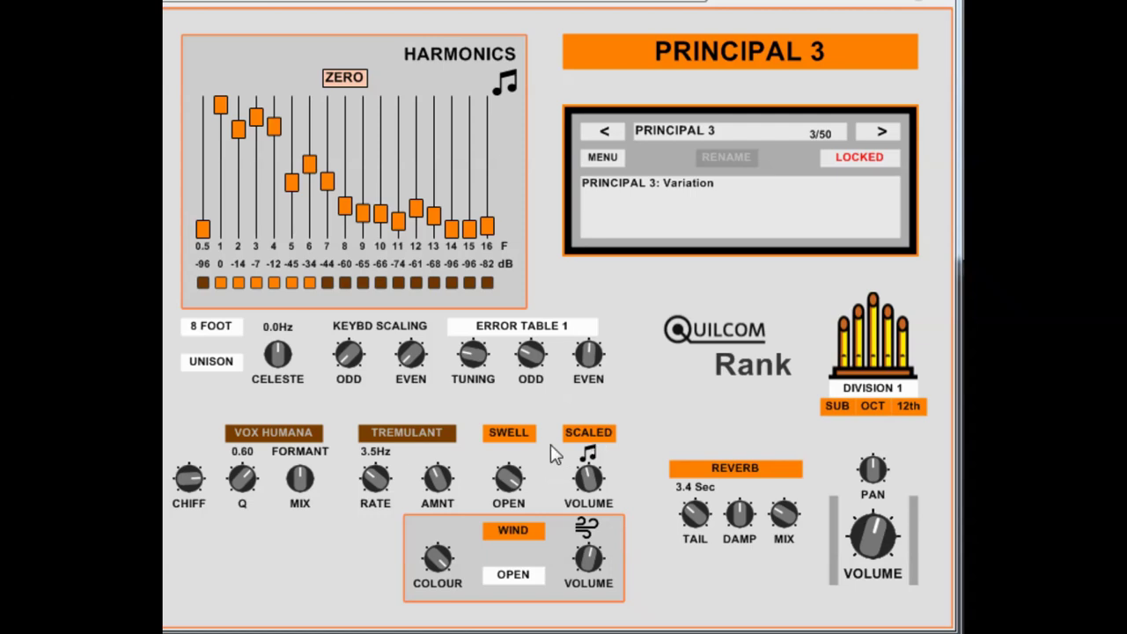
click(526, 434)
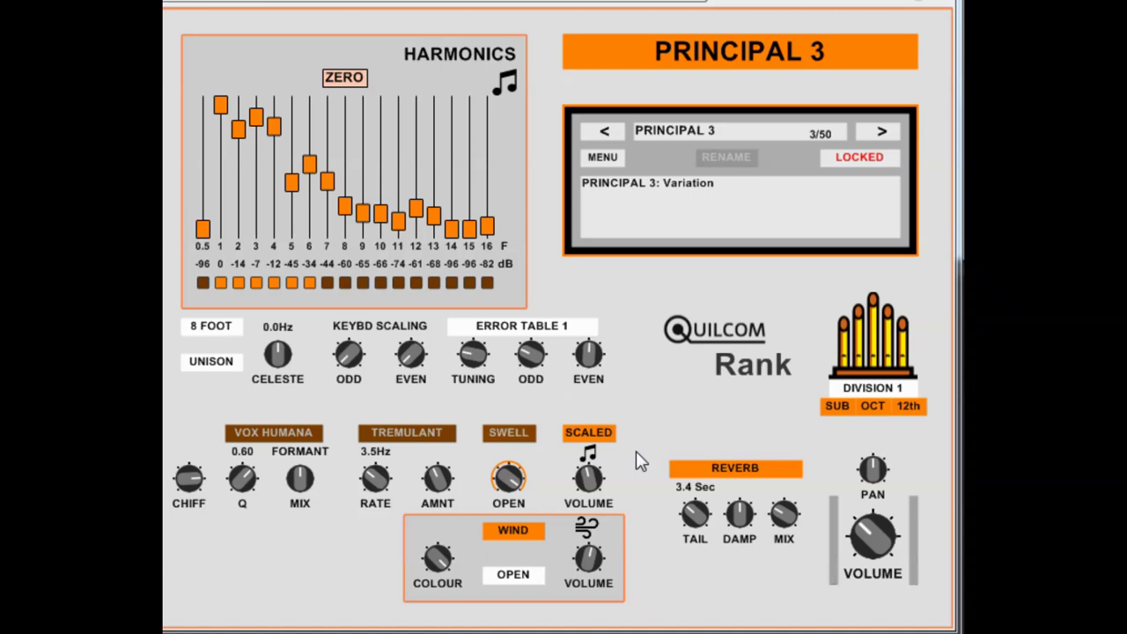
- Toggle SCALED volume off and back on, and compare the built-in reverb off and on before switching it off
click(609, 439)
click(609, 437)
click(781, 473)
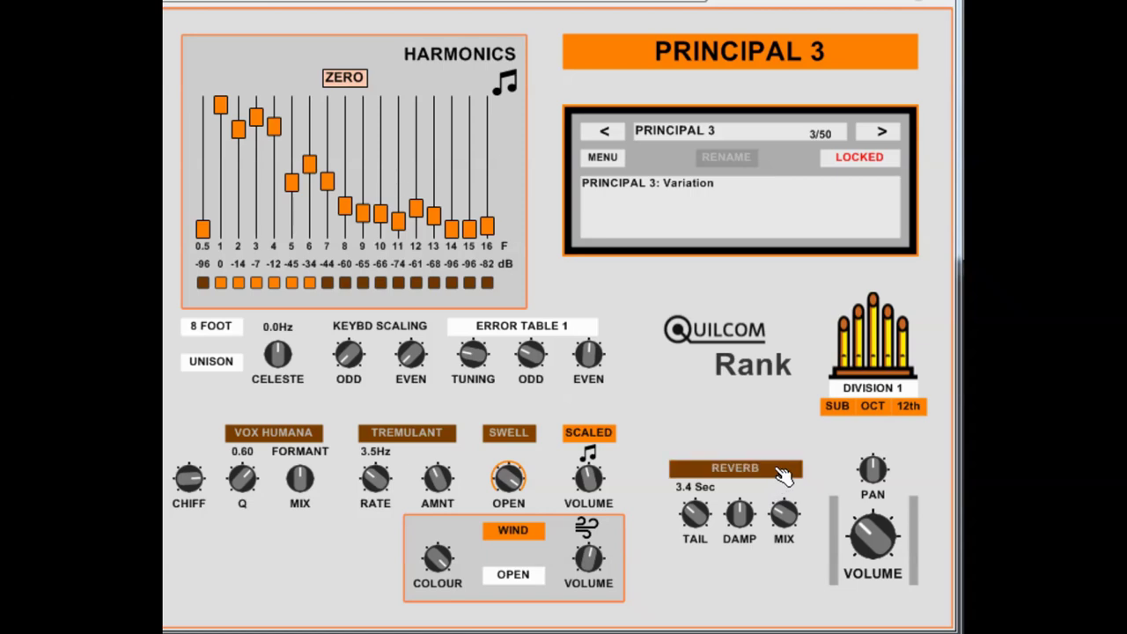
click(781, 473)
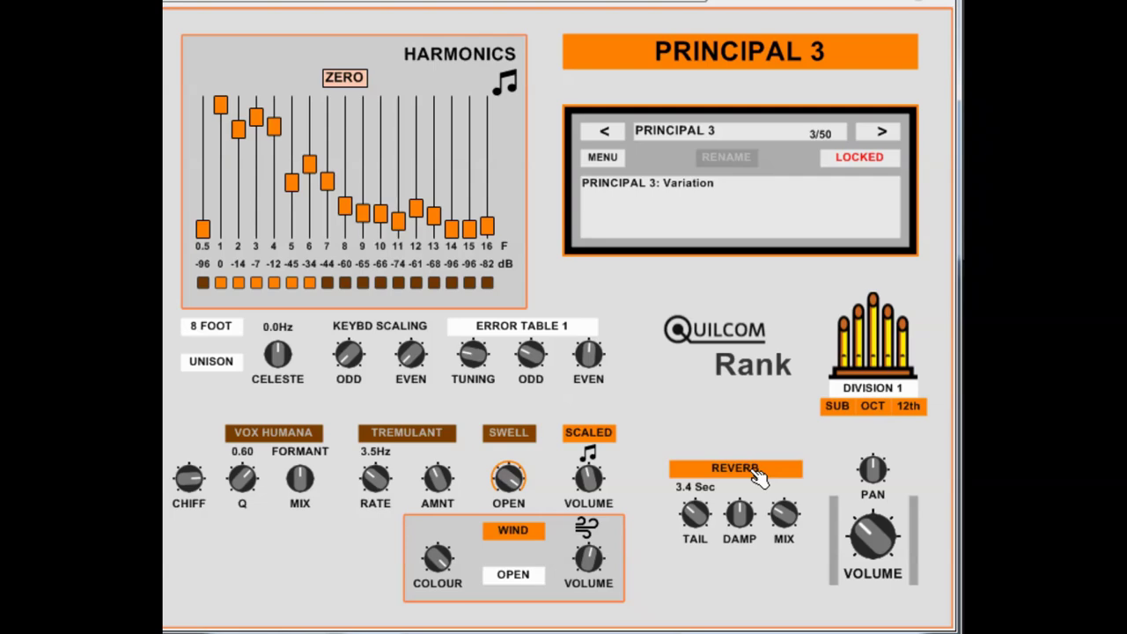
click(755, 471)
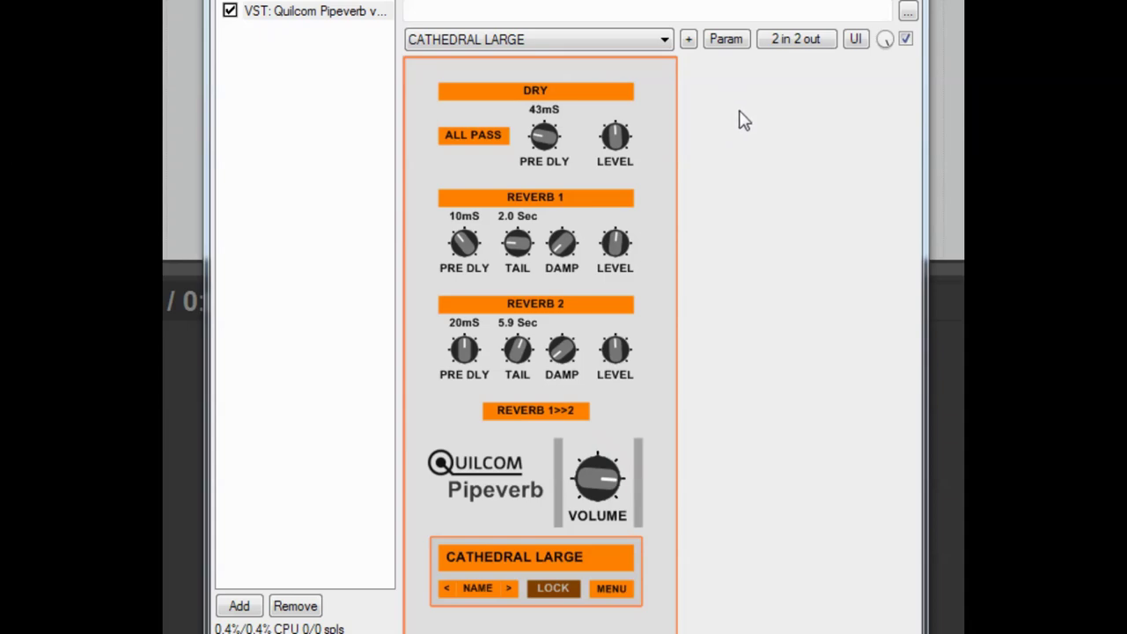
- Open the Pipeverb help text, review its description of the dry and reverb channels, and close it
click(511, 493)
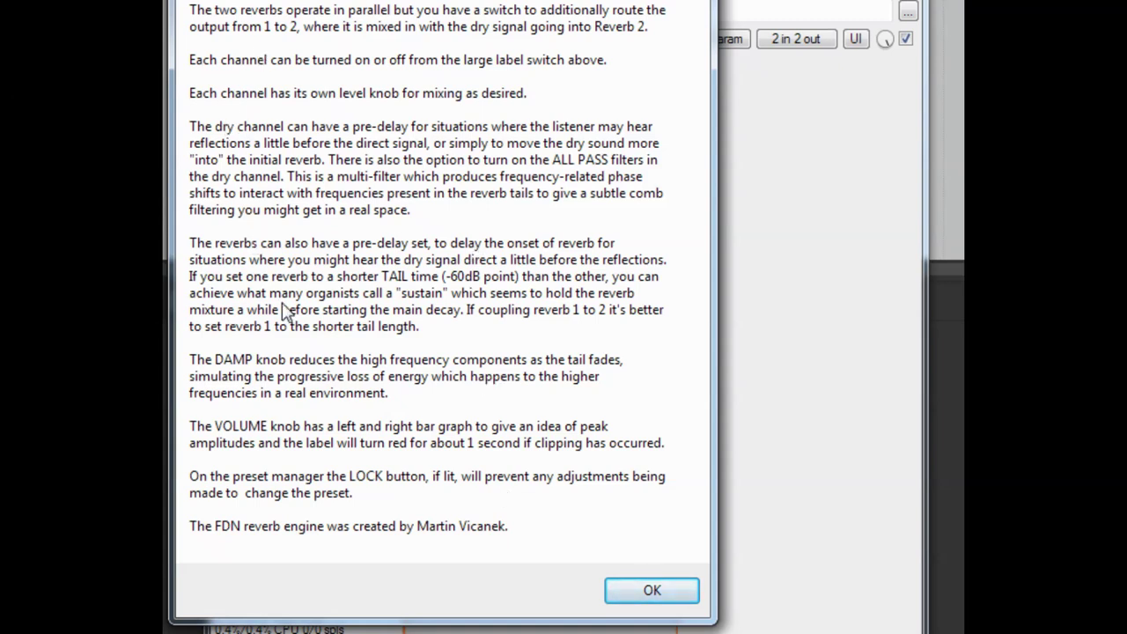
click(651, 591)
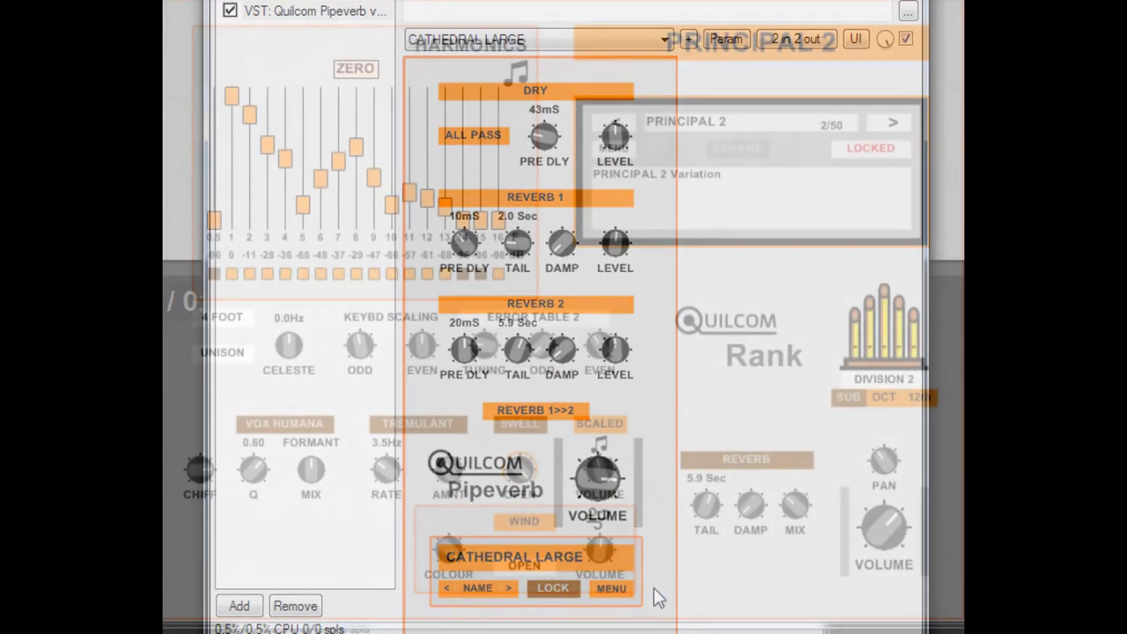